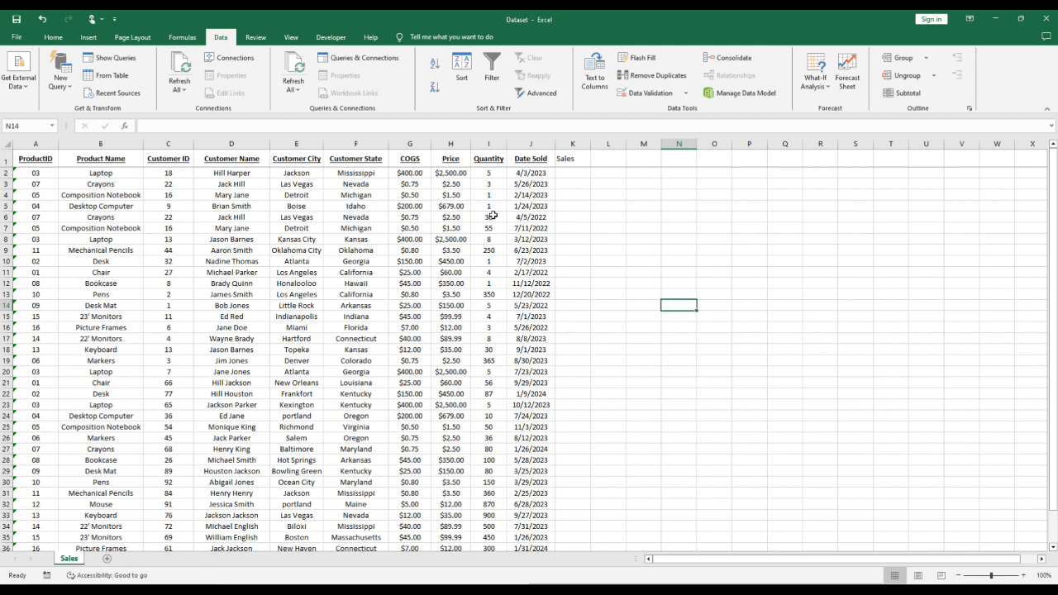
Step: Add a custom data validation rule to the first Quantity cell, I2, with the formula =I2>5
left_click(483, 172)
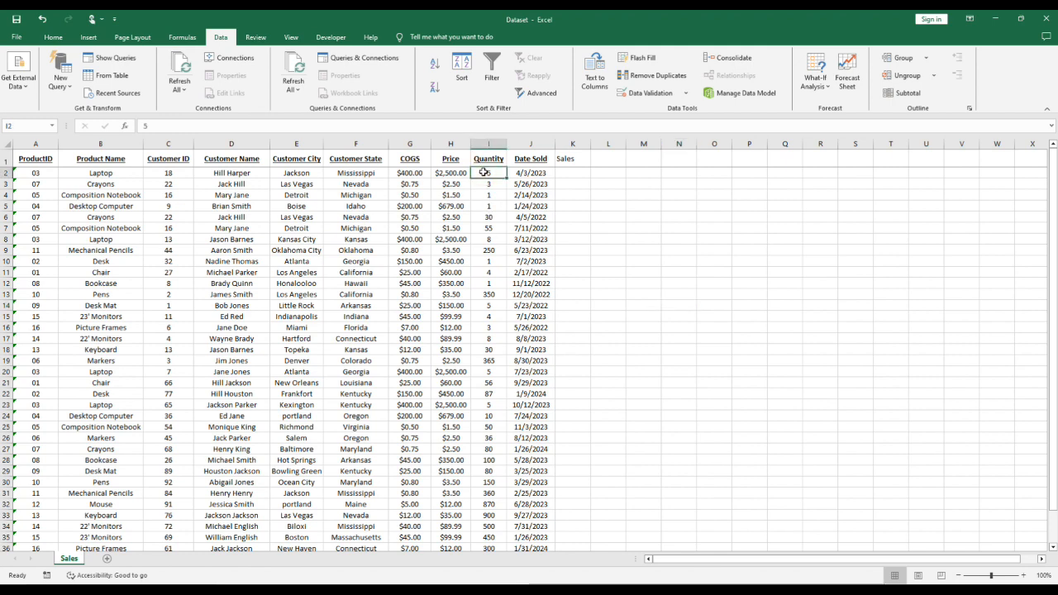
left_click(684, 97)
left_click(674, 109)
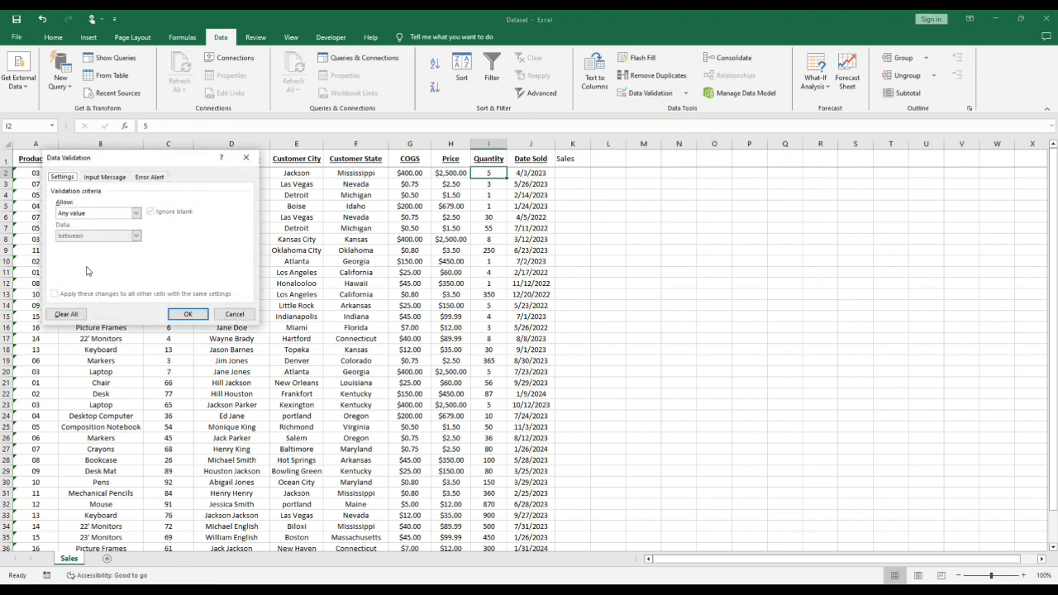
left_click(136, 212)
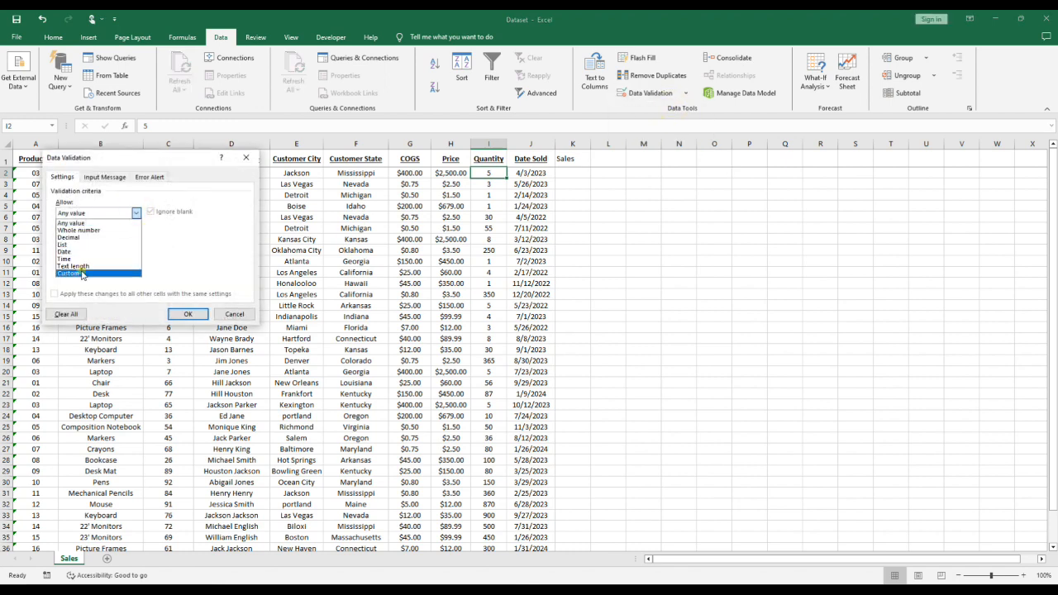
left_click(82, 274)
left_click(78, 259)
type("=")
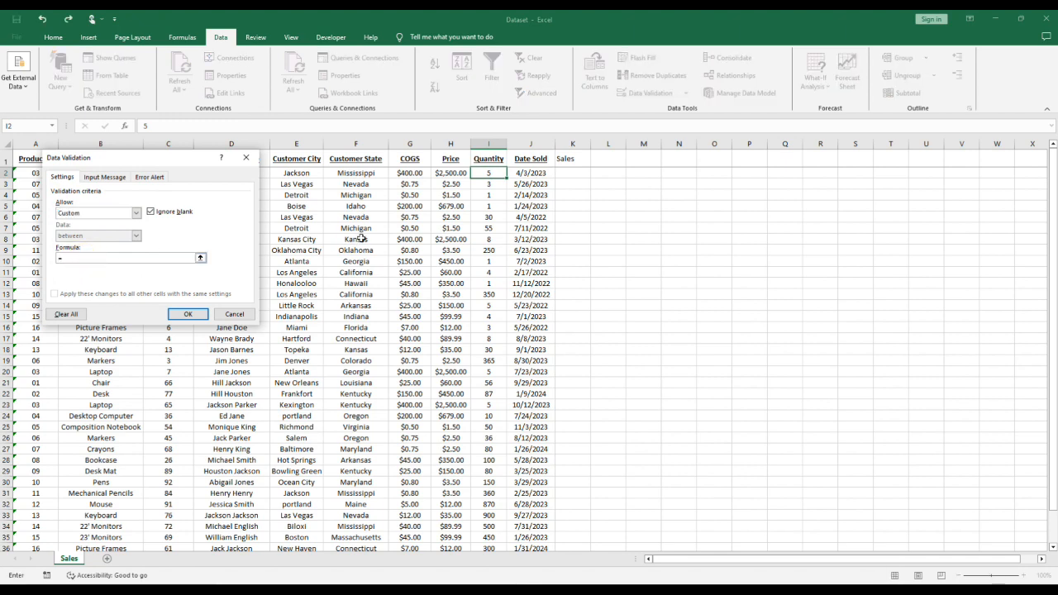
left_click(491, 173)
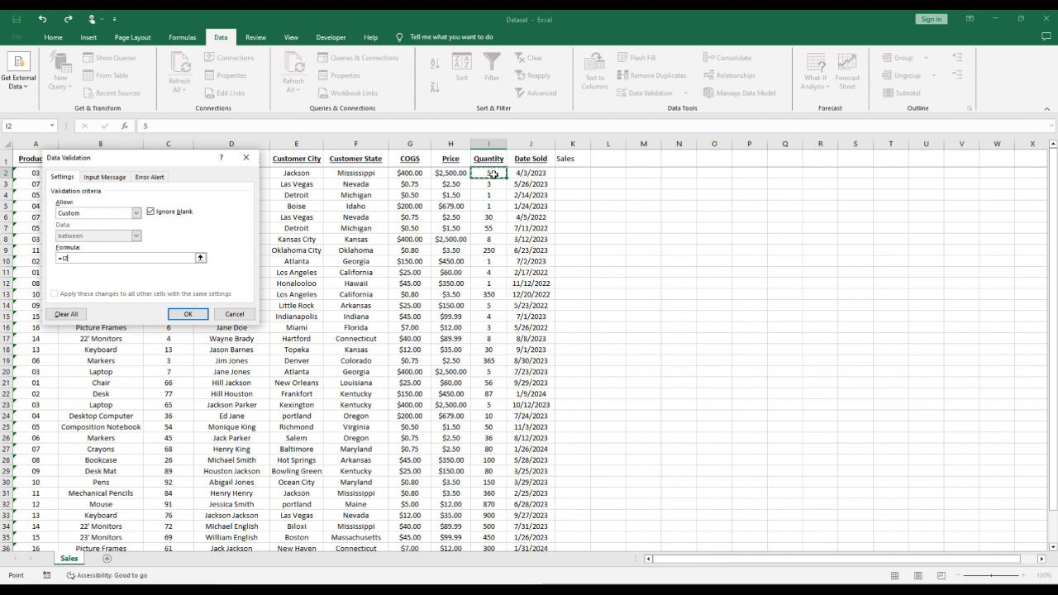
type(">5")
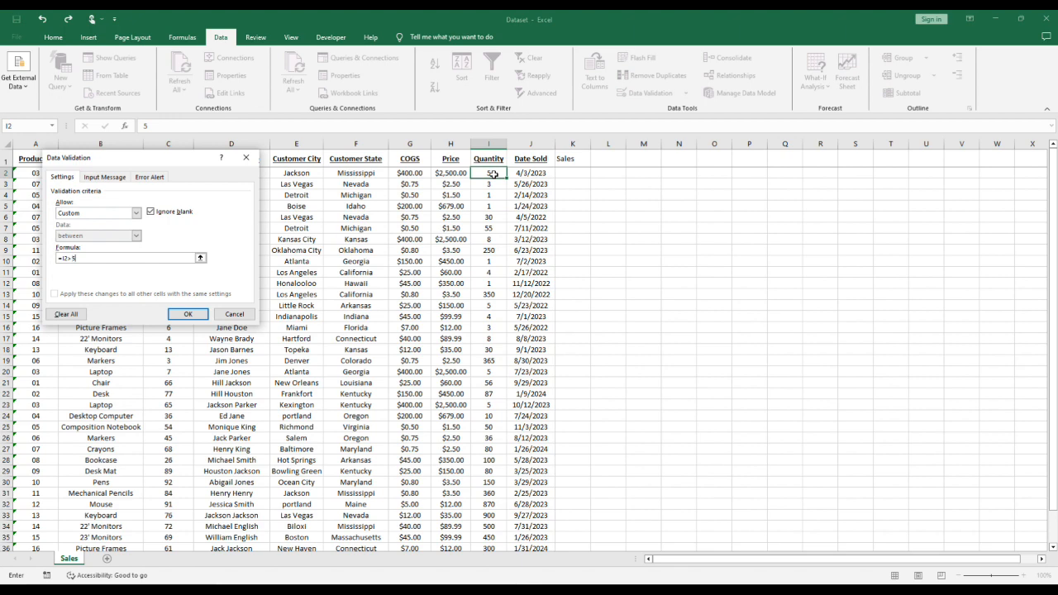
left_click(192, 315)
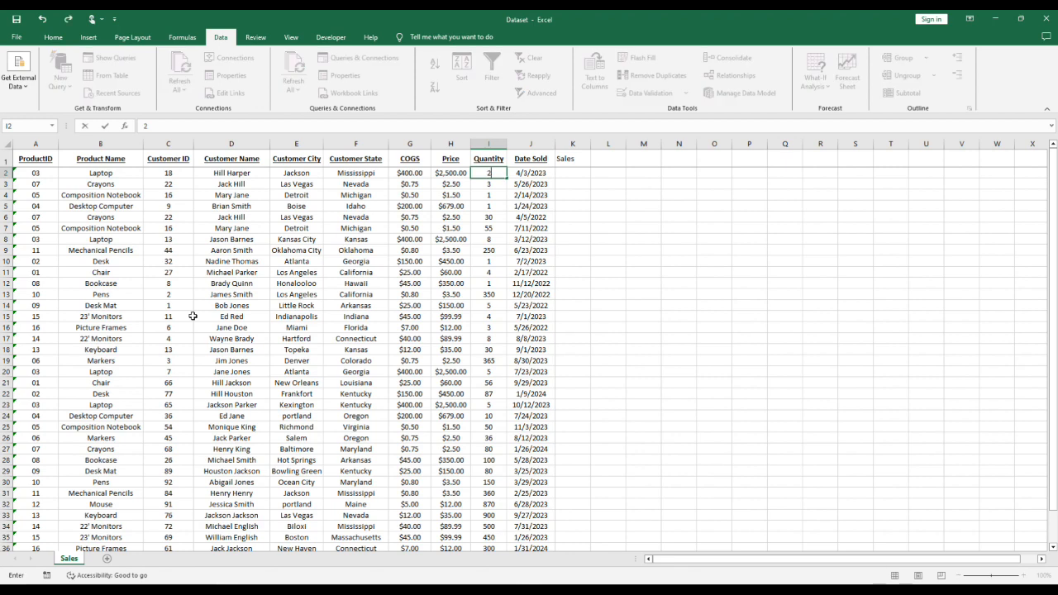
Step: Test the validation rule by trying to enter 2 in cell I2, and cancel the entry
type("2")
key("Return")
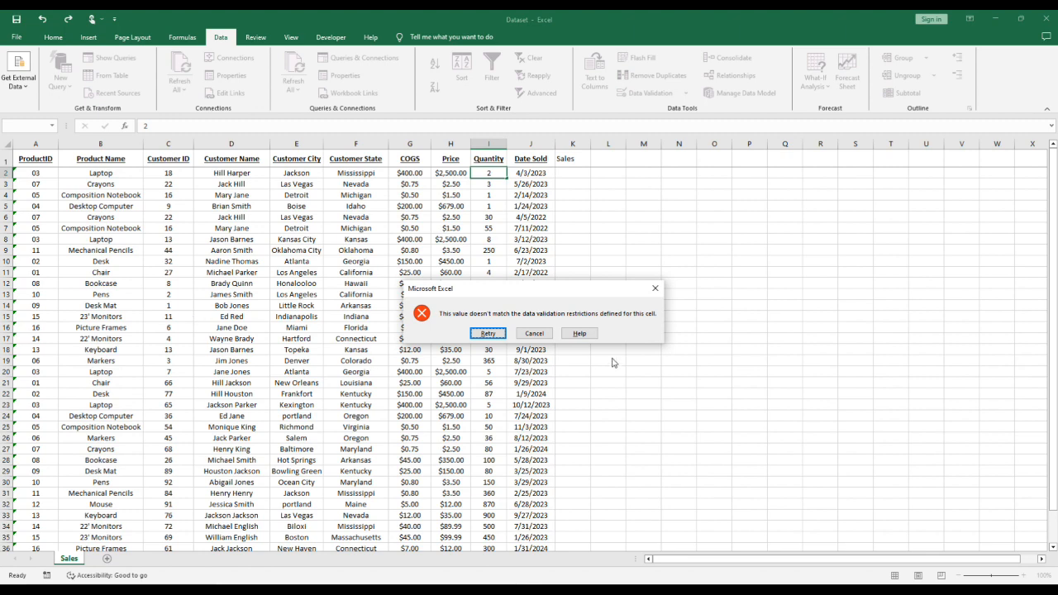
left_click(534, 333)
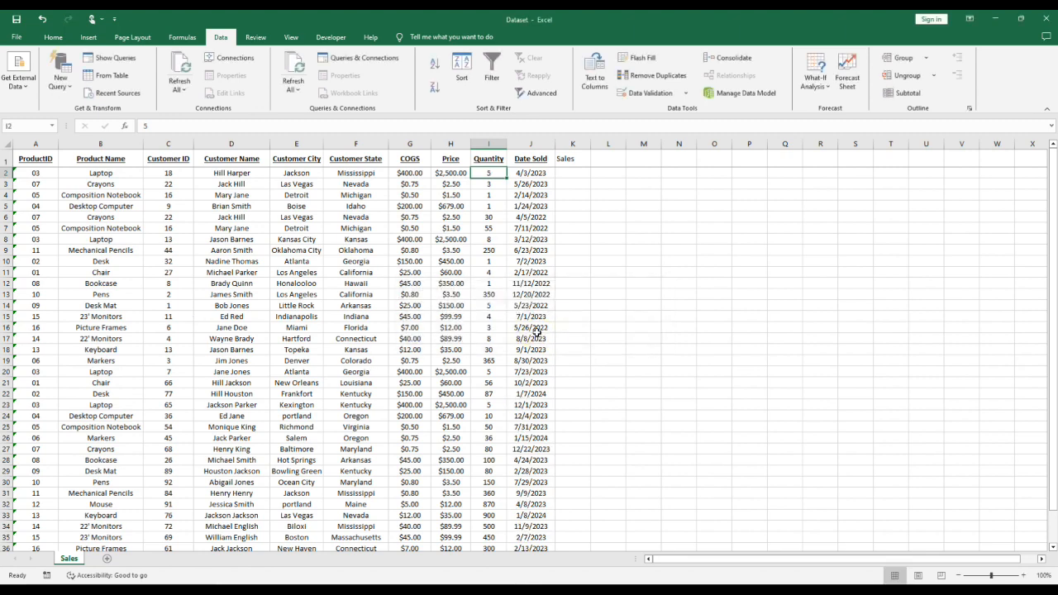
Step: Enter 6 as the quantity in cell I2 and reselect the cell
type("6")
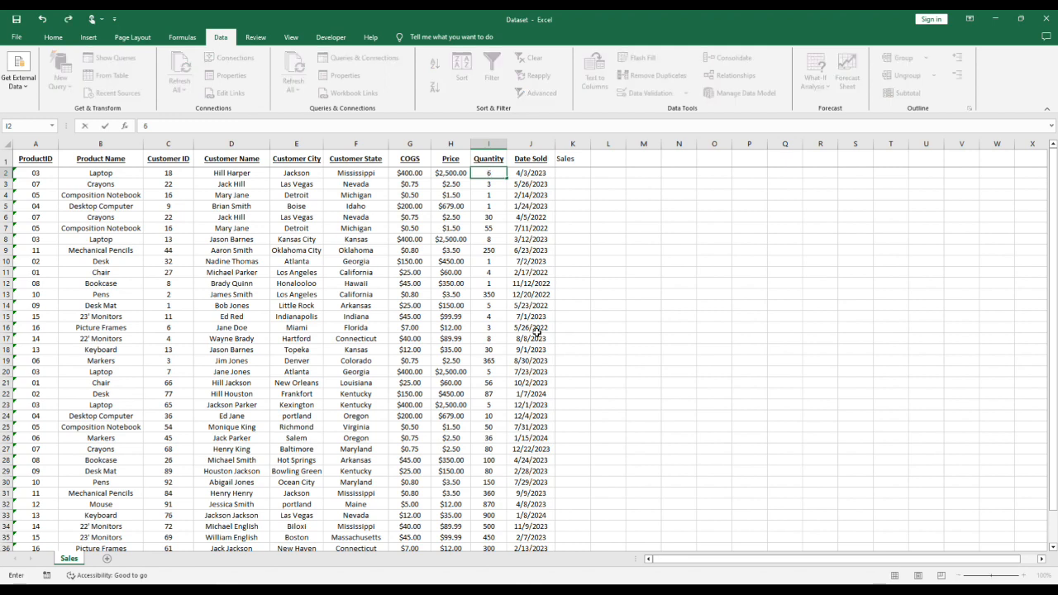
key("Return")
key("Up")
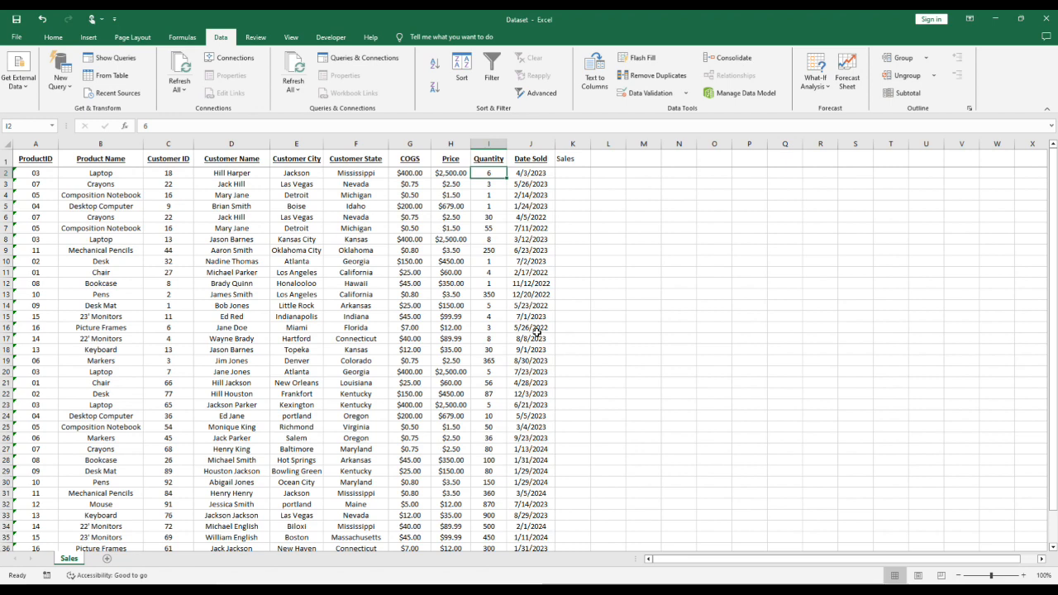
Step: Try to enter the limit value 5 in cell I2, and cancel the entry
type("5")
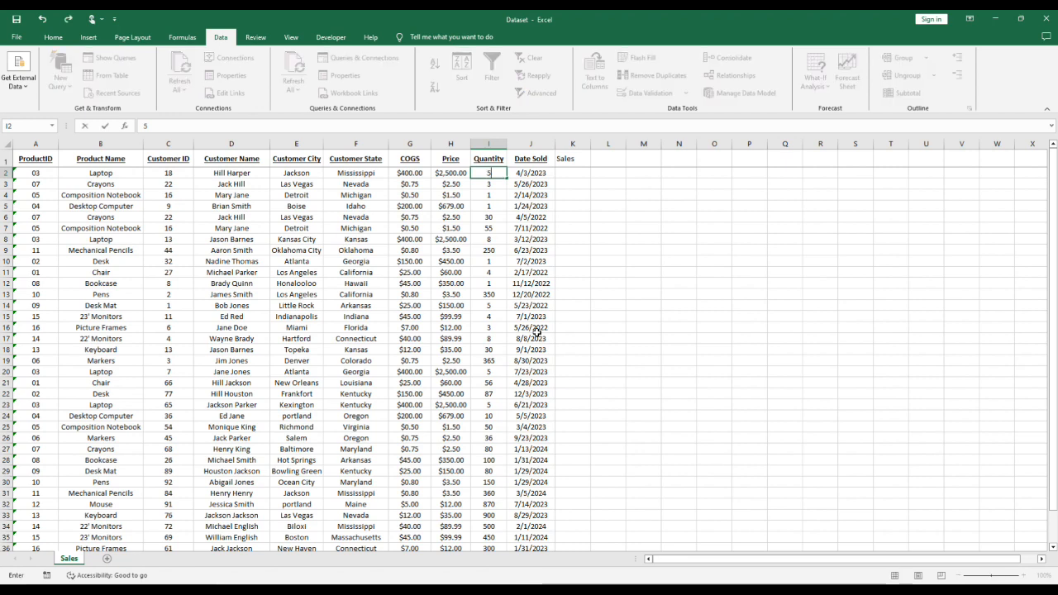
key("Return")
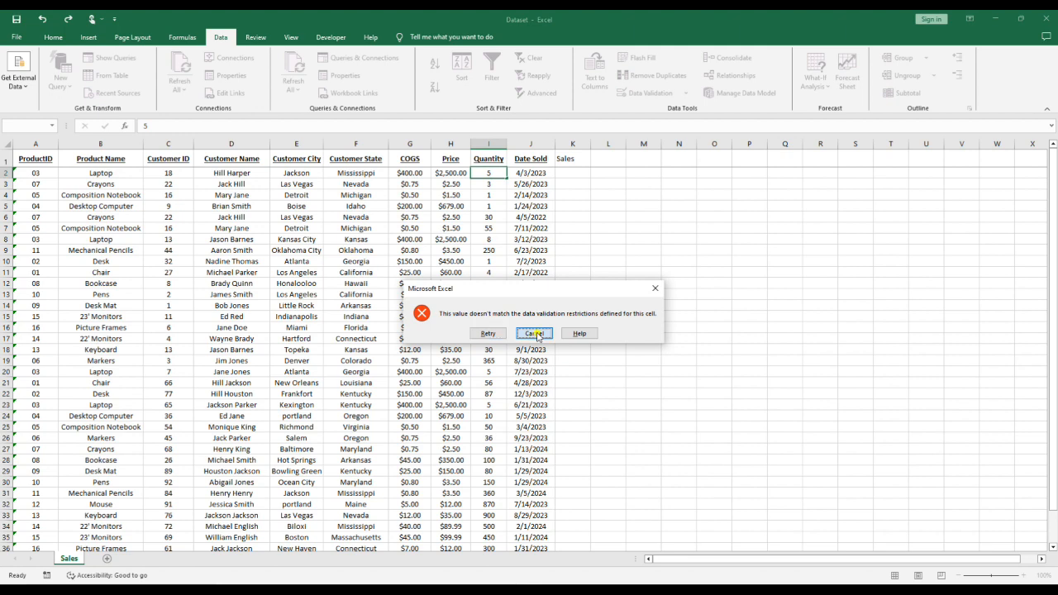
left_click(534, 333)
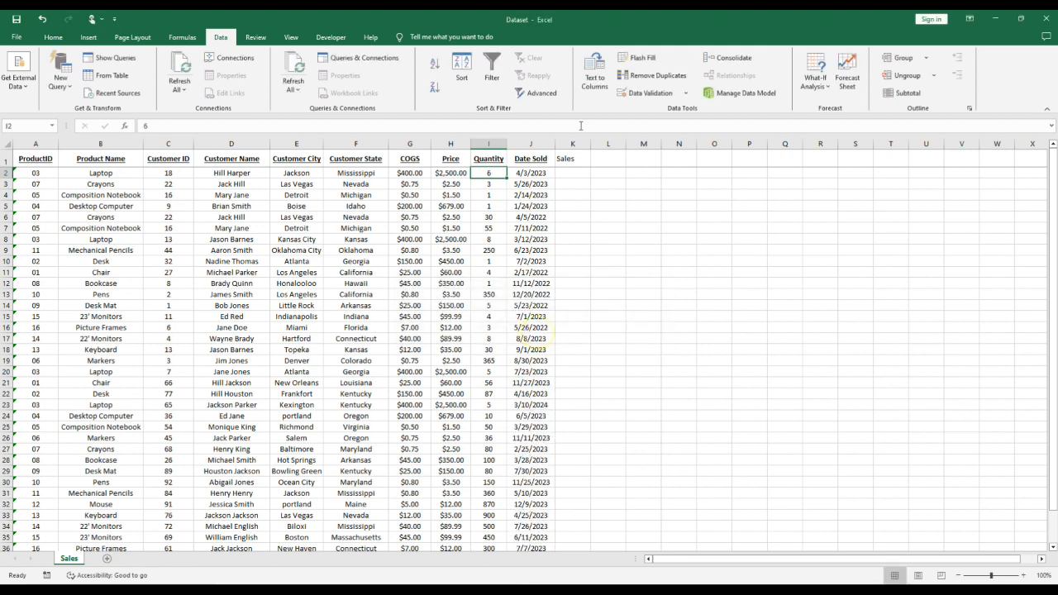
Step: Add a validation input message to cell I2 with the title ">5" and the text "Value must be grateter than 5"
left_click(684, 92)
left_click(656, 111)
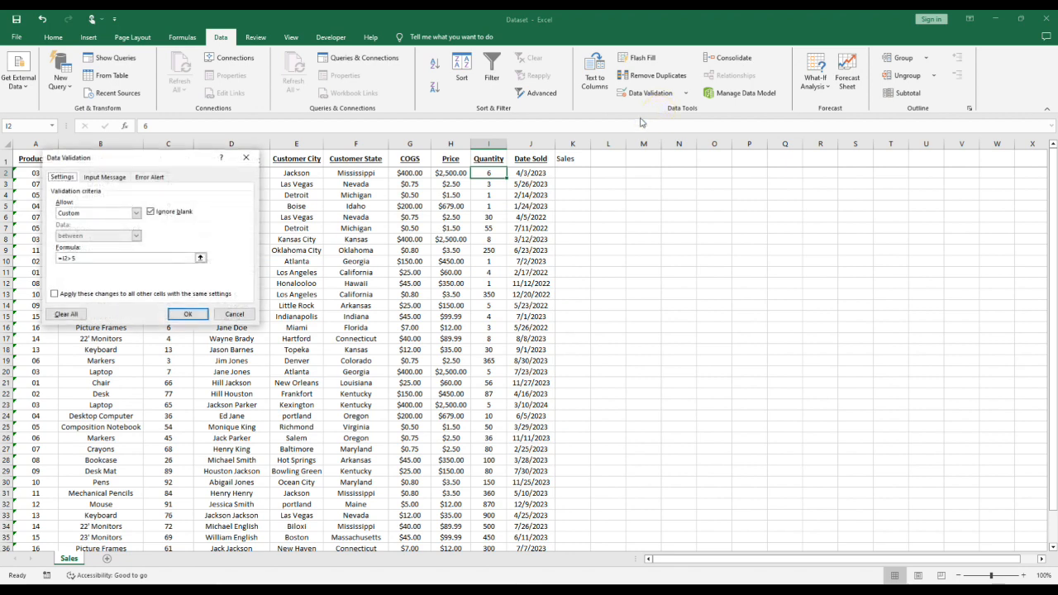
left_click(105, 177)
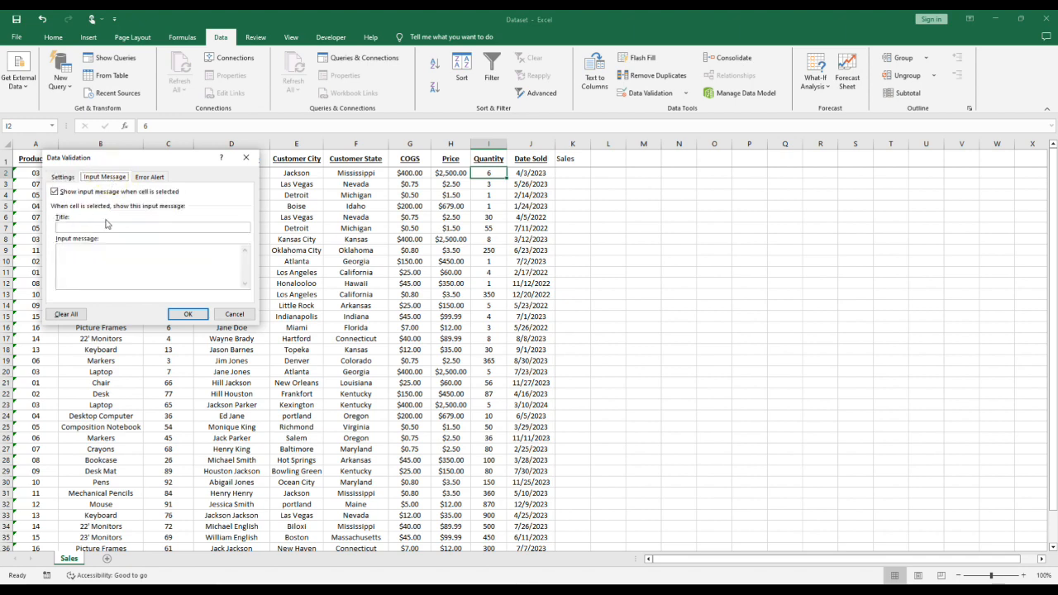
left_click(89, 256)
type("Value must be grateter than ")
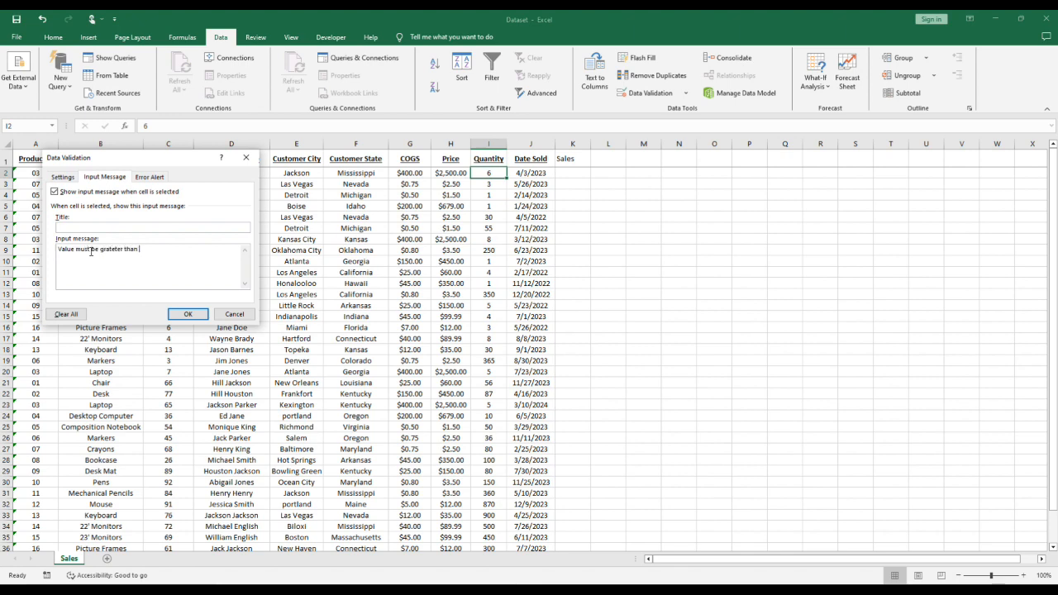
type("5")
left_click(115, 228)
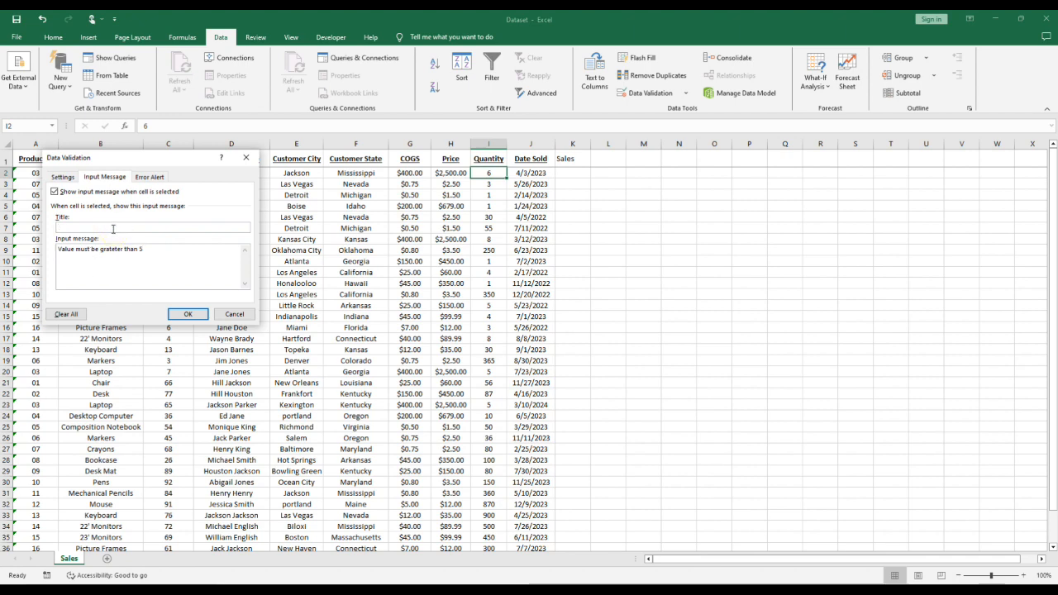
type(">5")
left_click(187, 314)
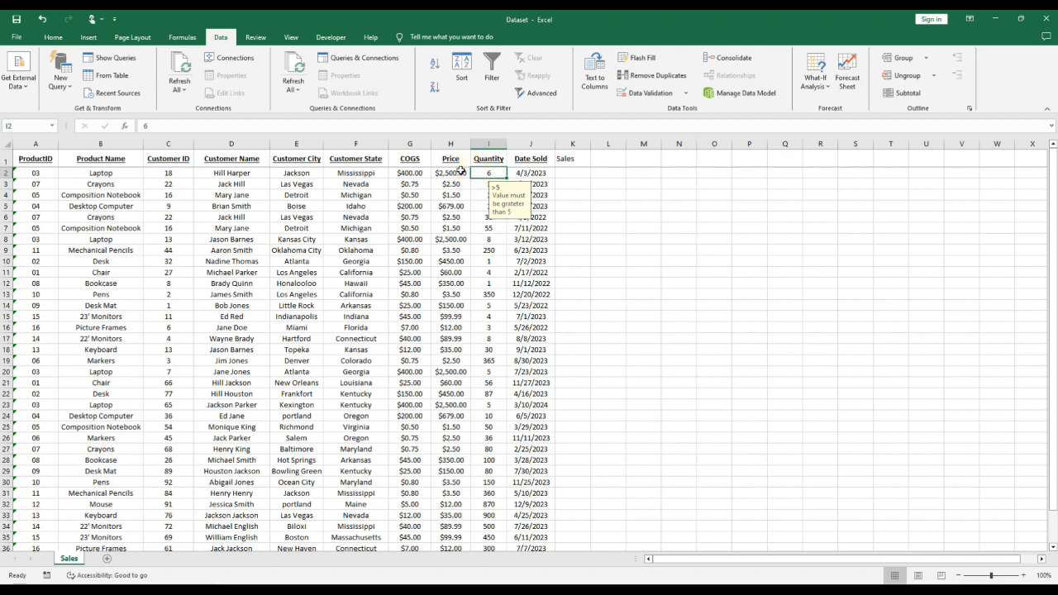
Step: Try to enter 2 in cell I2 with the input message in place, and cancel the entry
type("2")
key("Return")
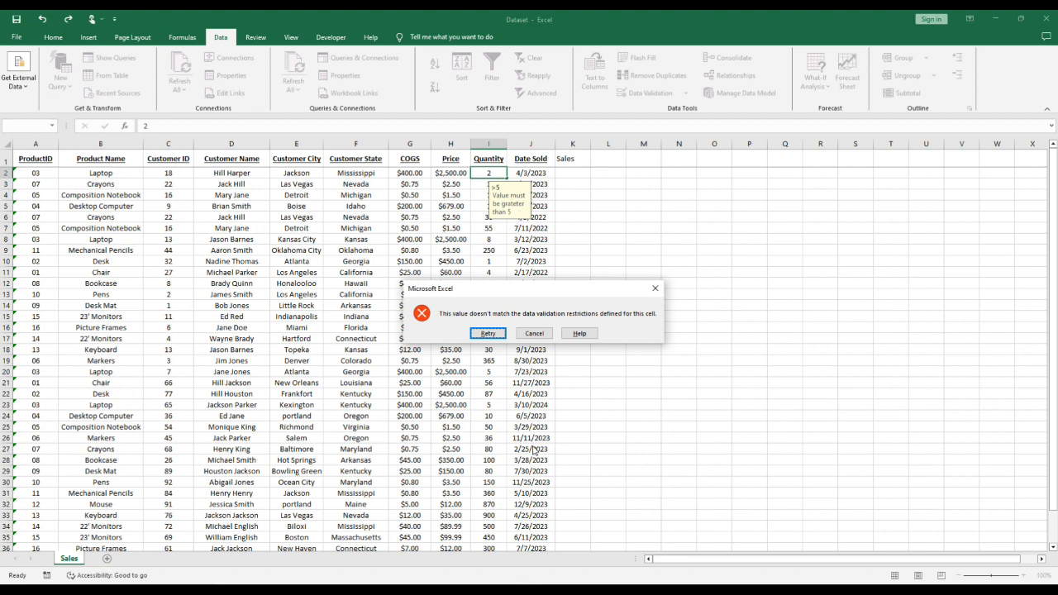
left_click(534, 333)
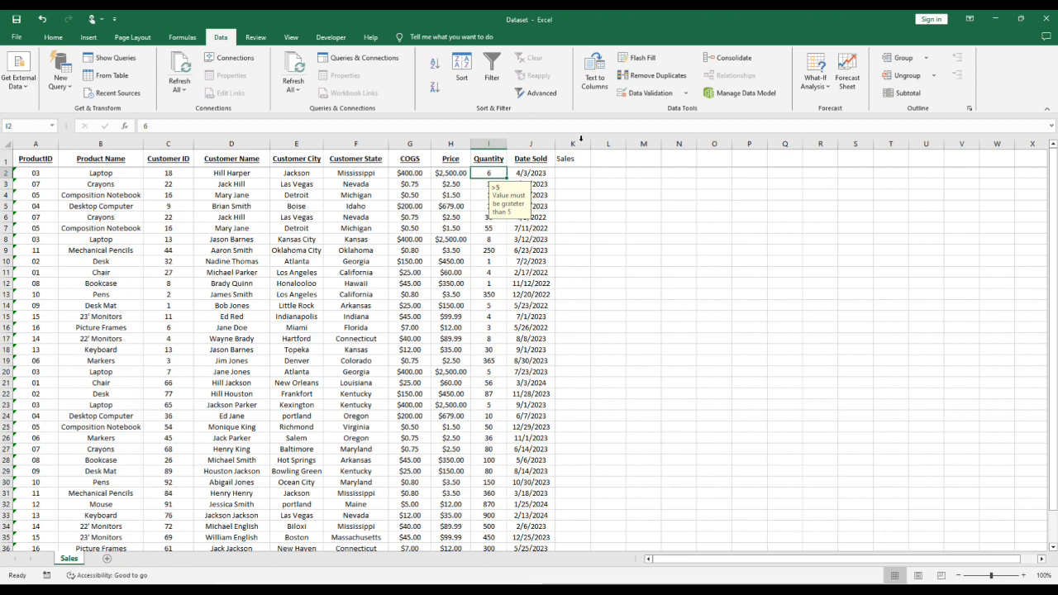
Step: Change the custom validation formula of cell I2 to =I2>6
left_click(683, 94)
left_click(670, 111)
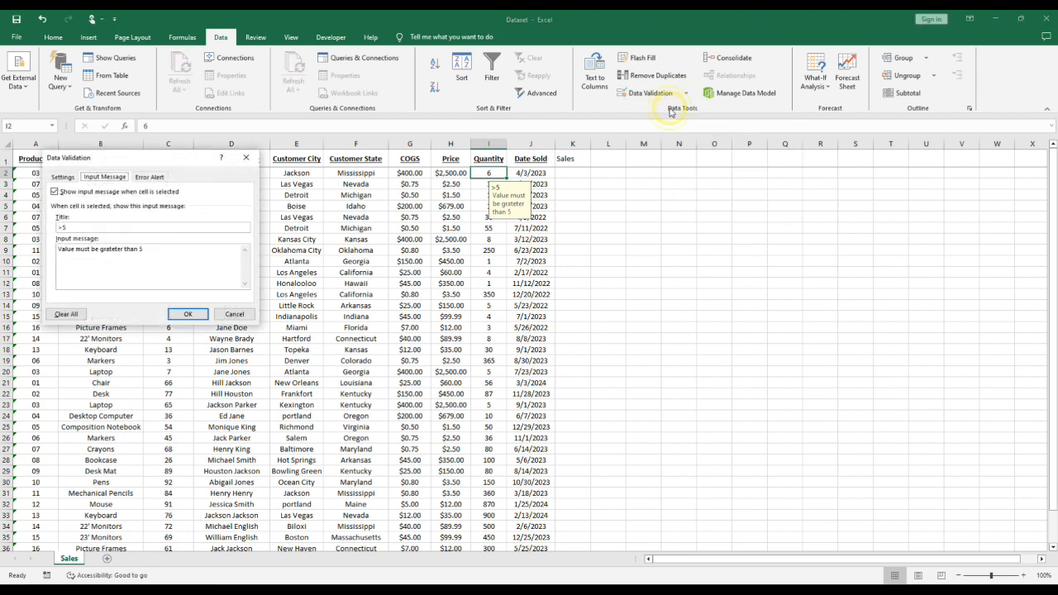
left_click(74, 178)
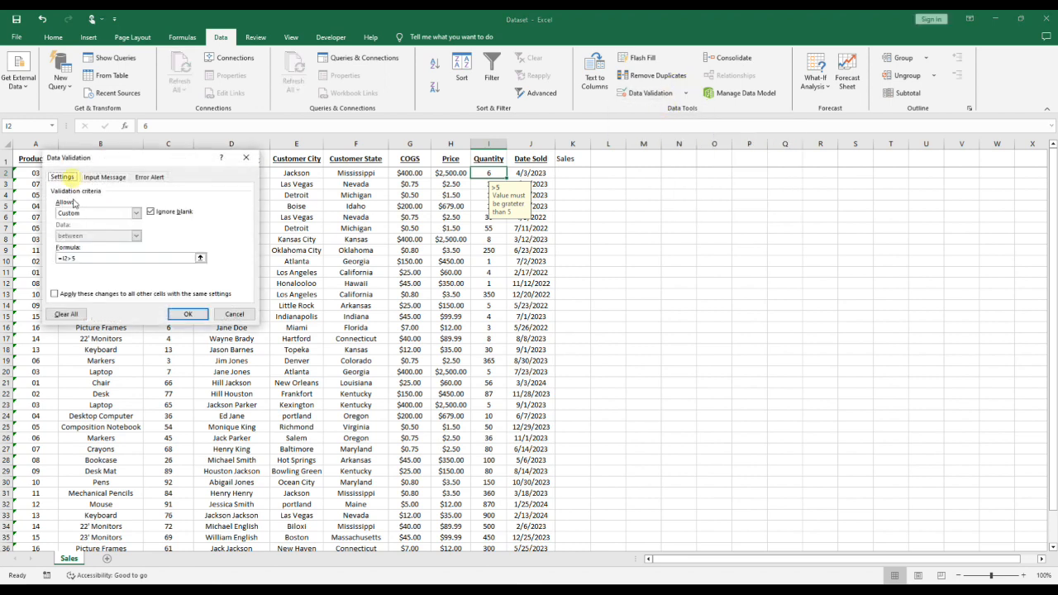
left_click(101, 261)
key("BackSpace")
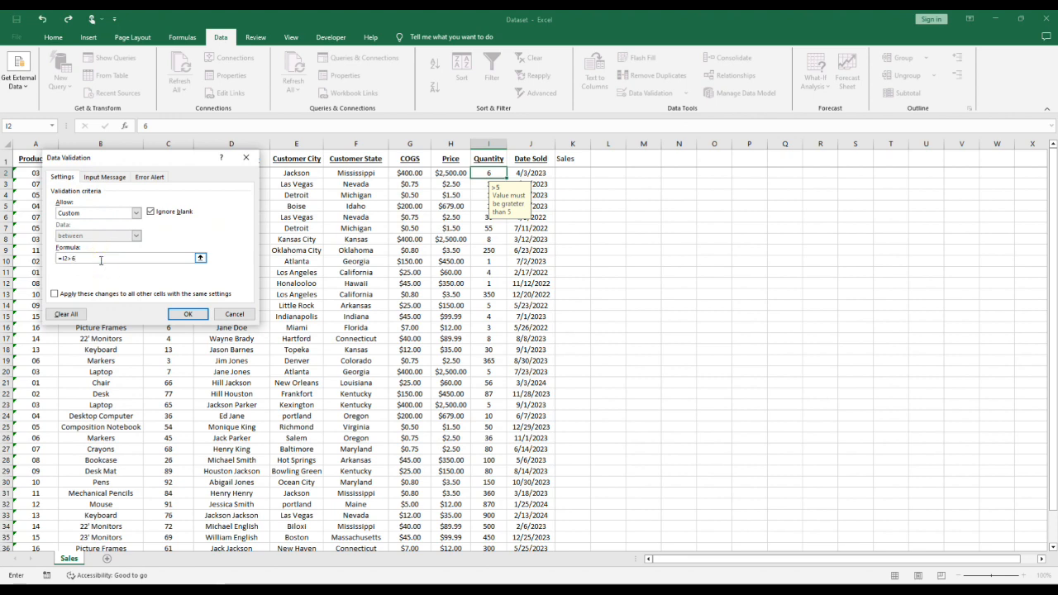
left_click(187, 315)
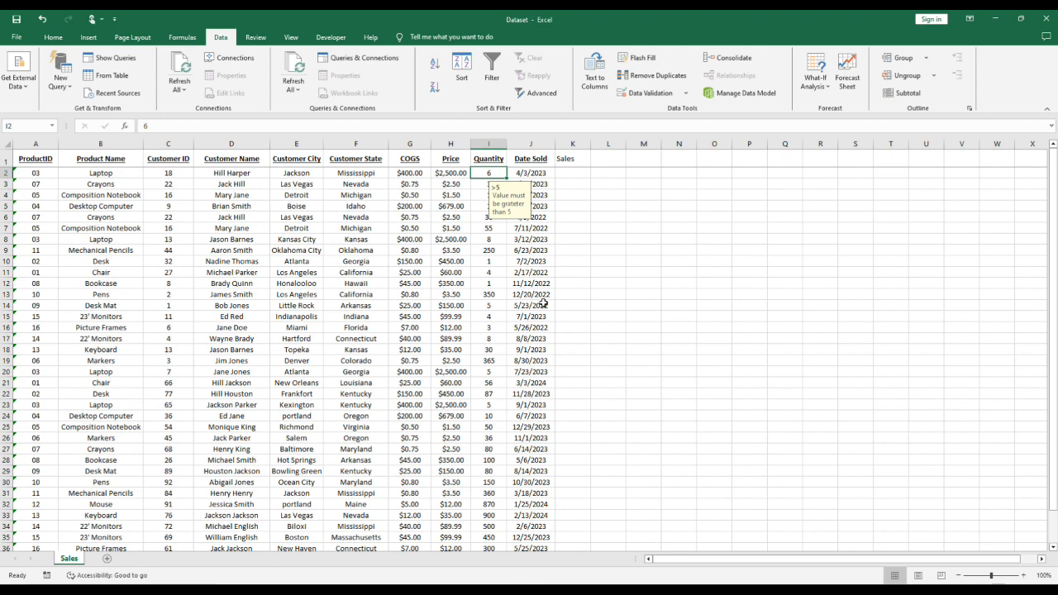
Step: Try to re-enter the existing quantity 6 in cell I2 under the new rule, and cancel the entry
double_click(485, 171)
key("Return")
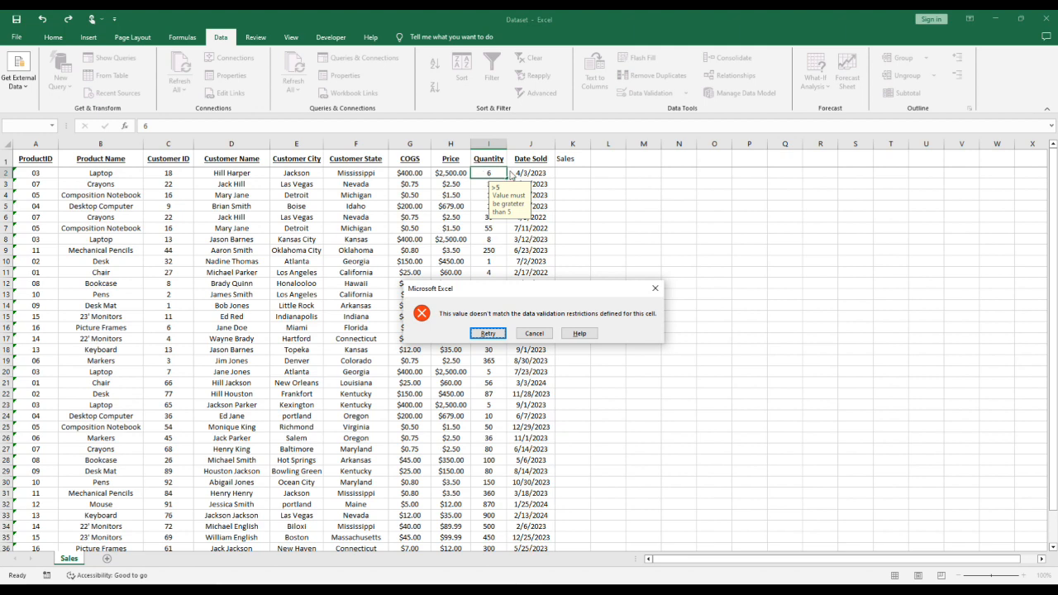
left_click(534, 333)
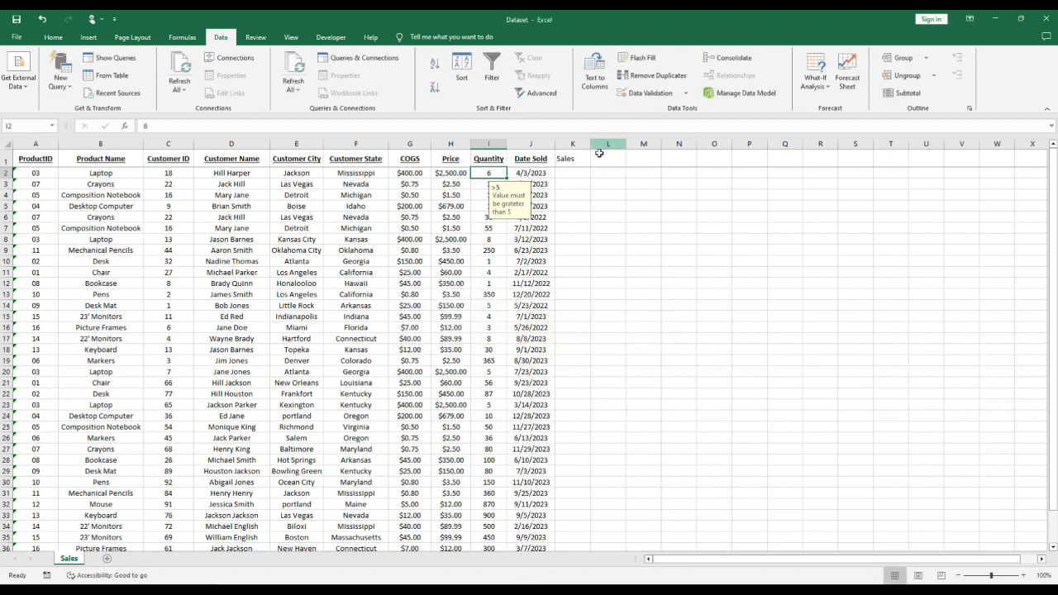
Step: Add a custom data validation rule to the first Date Sold cell, J2, with the formula =J2<today()
left_click(537, 172)
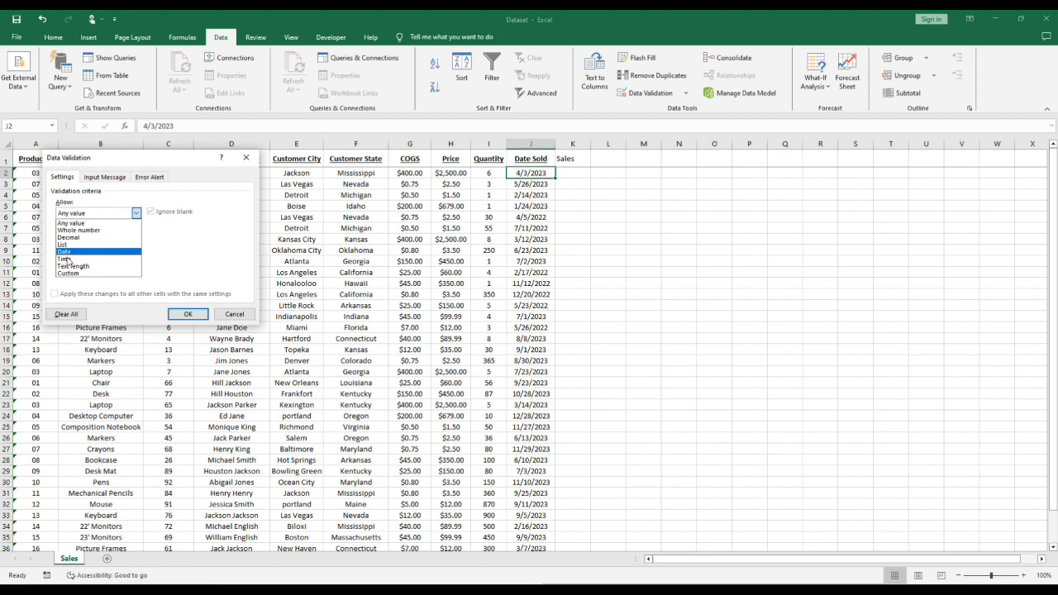
left_click(71, 274)
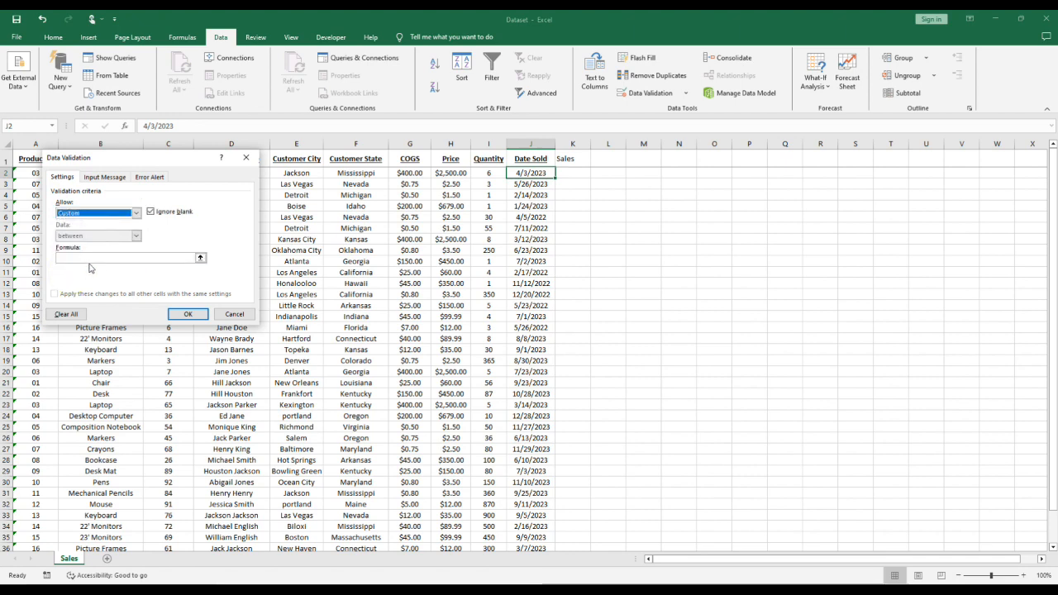
left_click(104, 261)
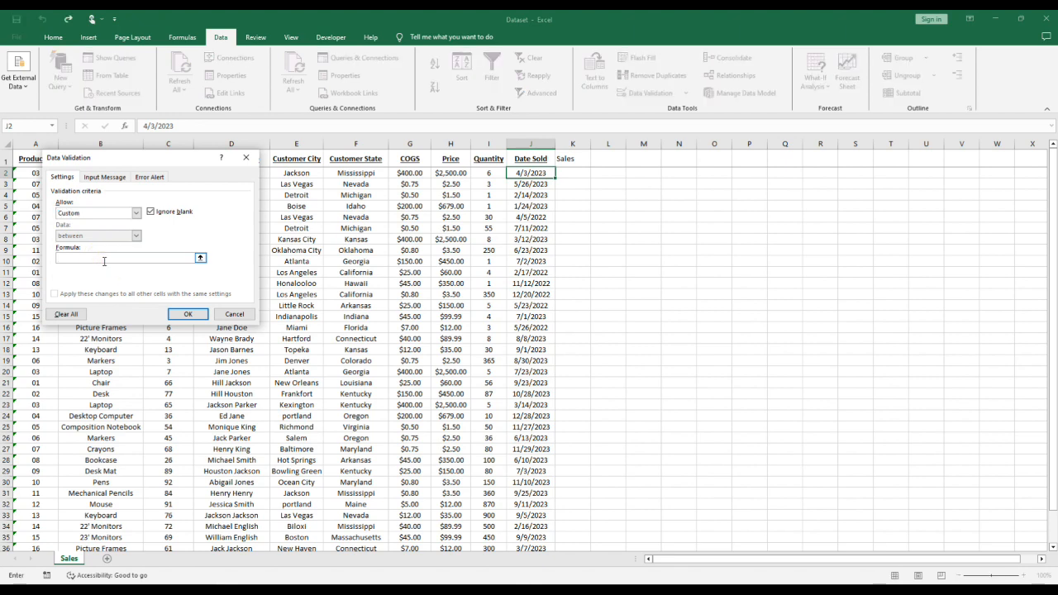
type("=J2")
type("<today(")
left_click(199, 315)
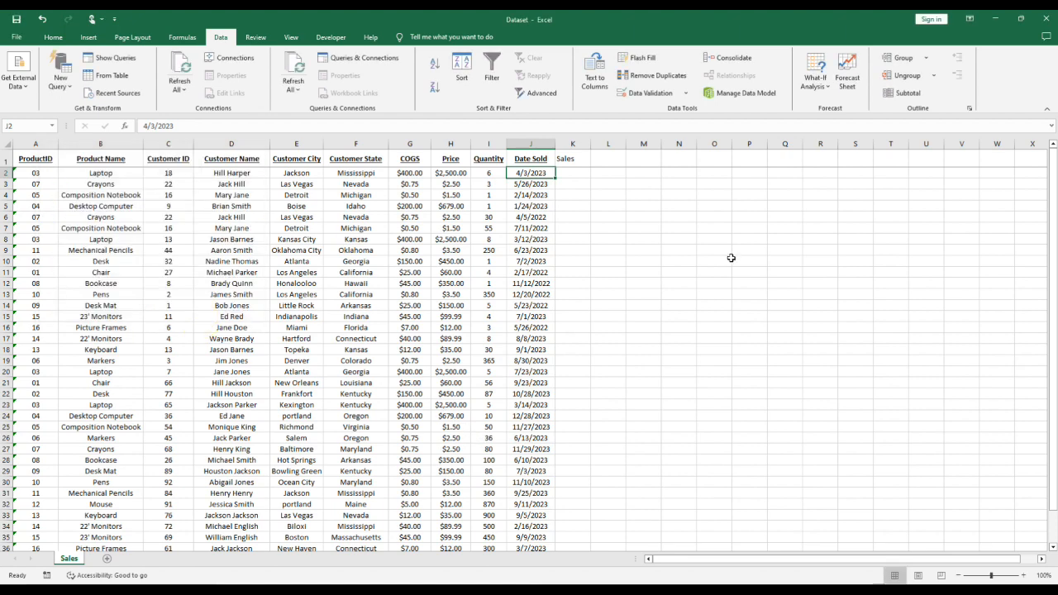
Step: Enter =today() in cell L2 and widen column L slightly
left_click(619, 177)
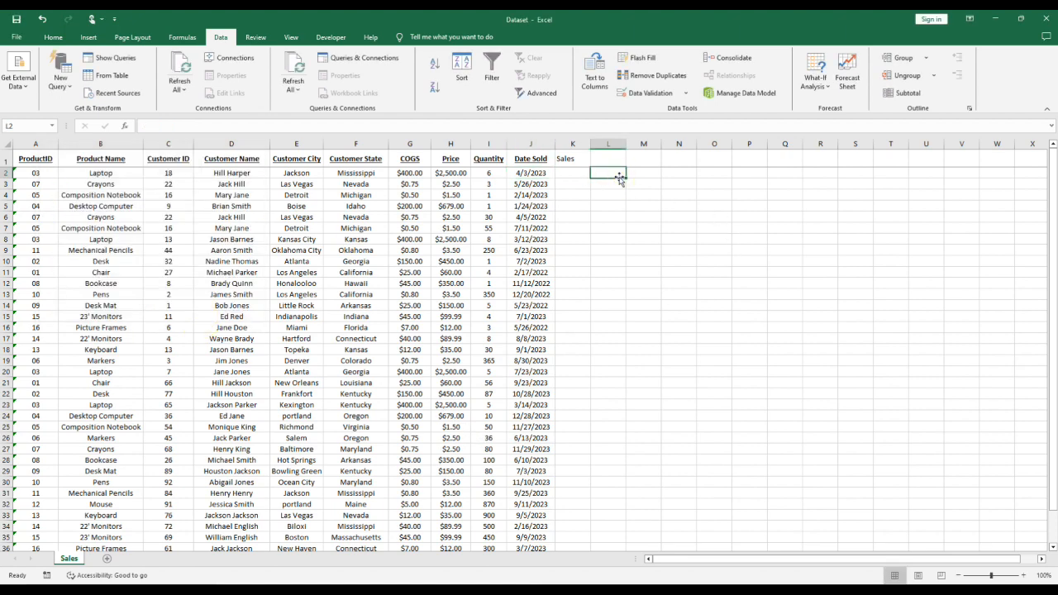
type("=today()")
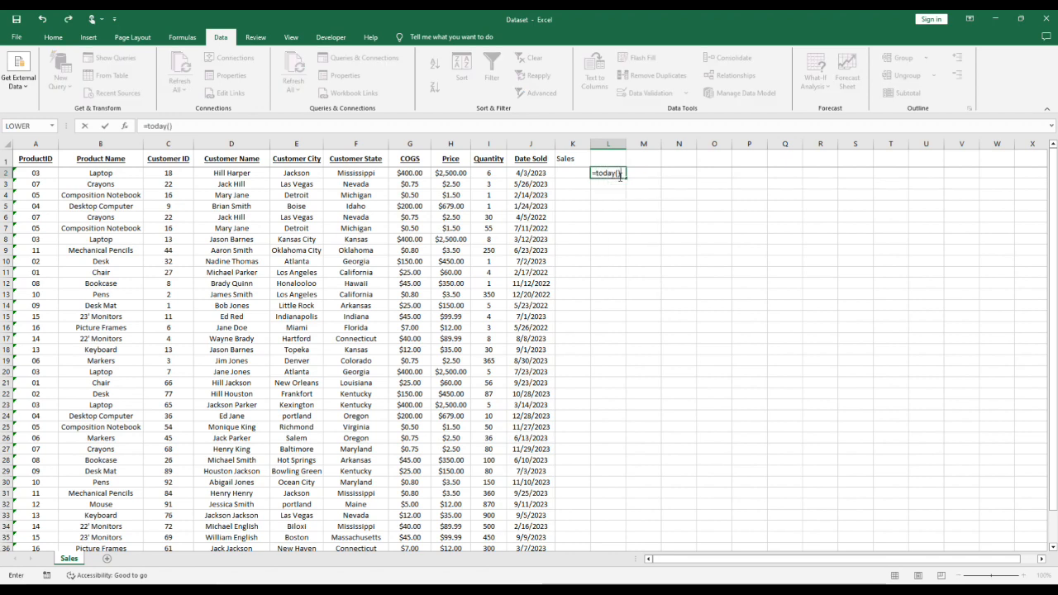
key("Return")
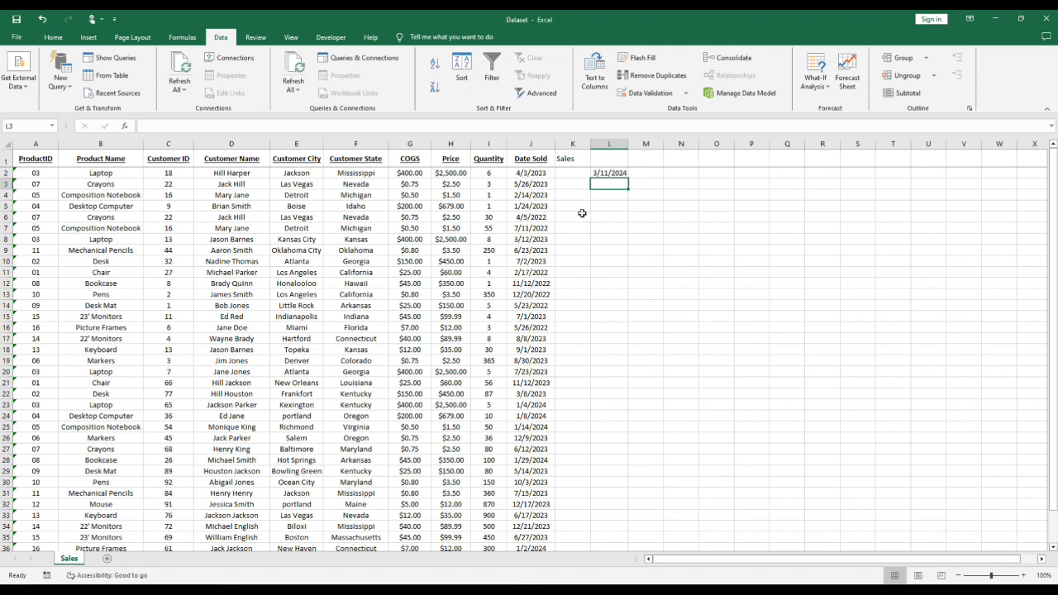
left_click_drag(625, 143, 633, 142)
left_click(609, 172)
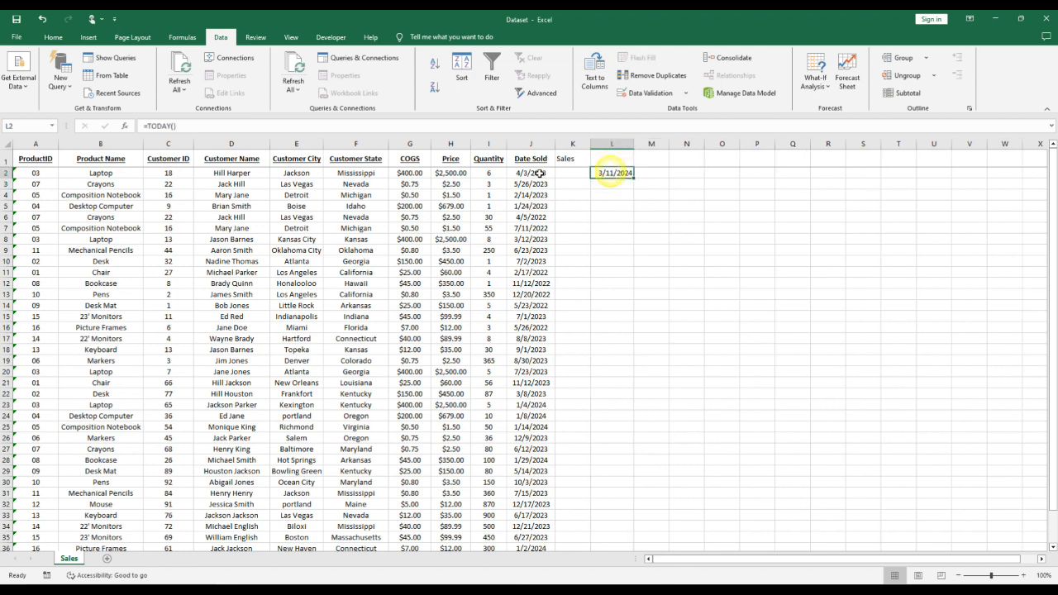
Step: Try to enter the date 3/12/24 in cell J2 to test its validation rule, and cancel the entry
left_click(538, 174)
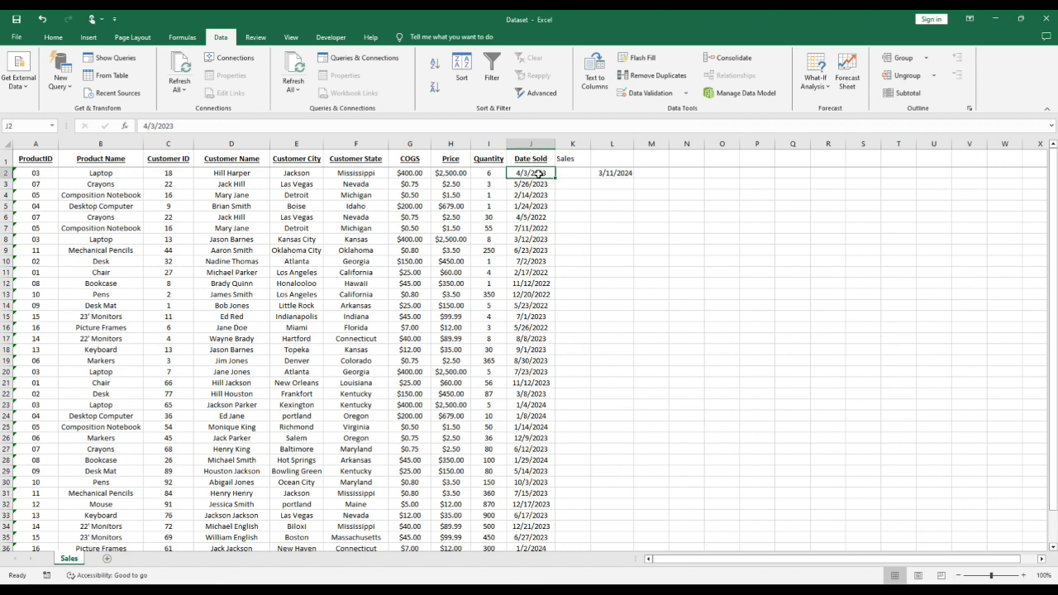
type("3/12/24")
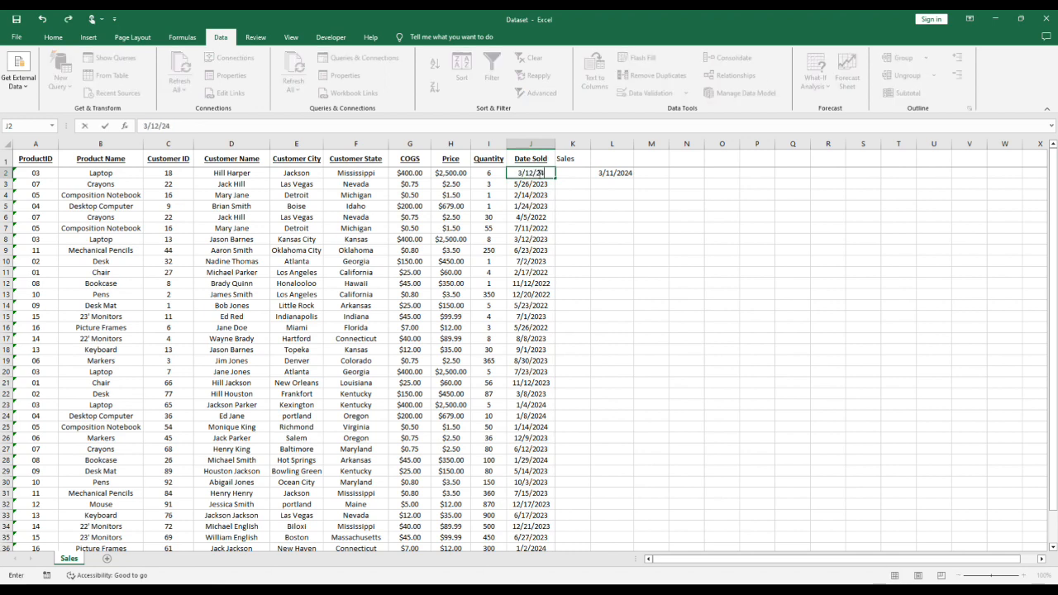
key("Return")
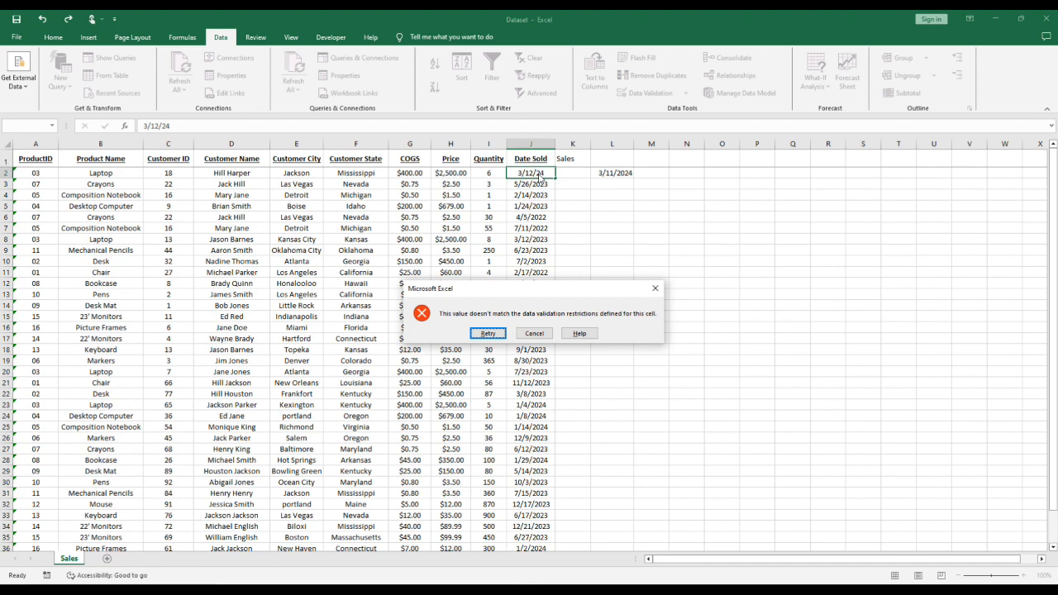
left_click(543, 334)
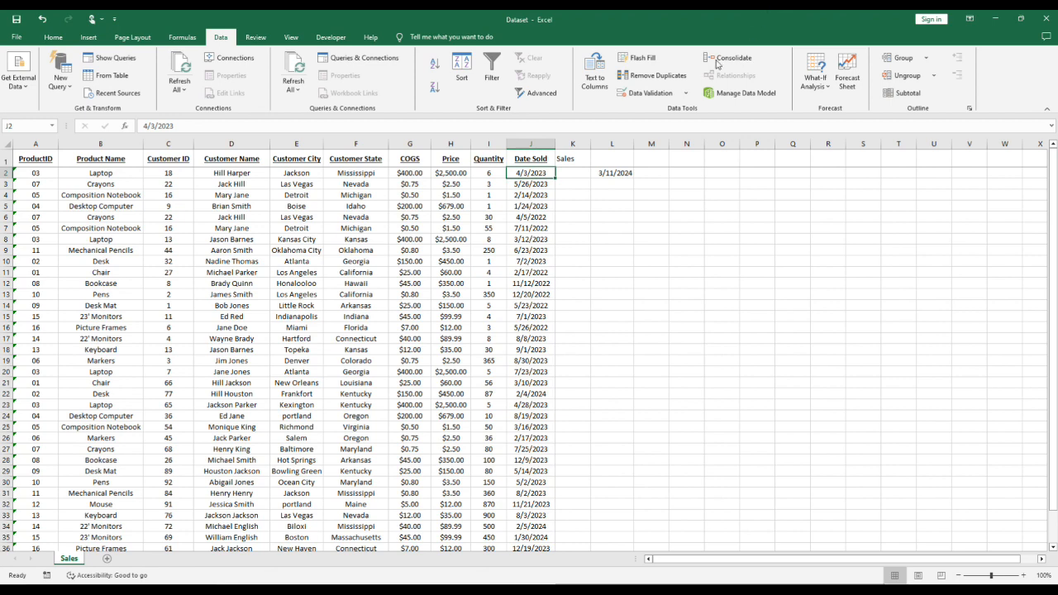
Step: Switch the validation criteria of cell J2 to allow a Date, keeping the between condition, and go to the end date
left_click(685, 92)
left_click(670, 110)
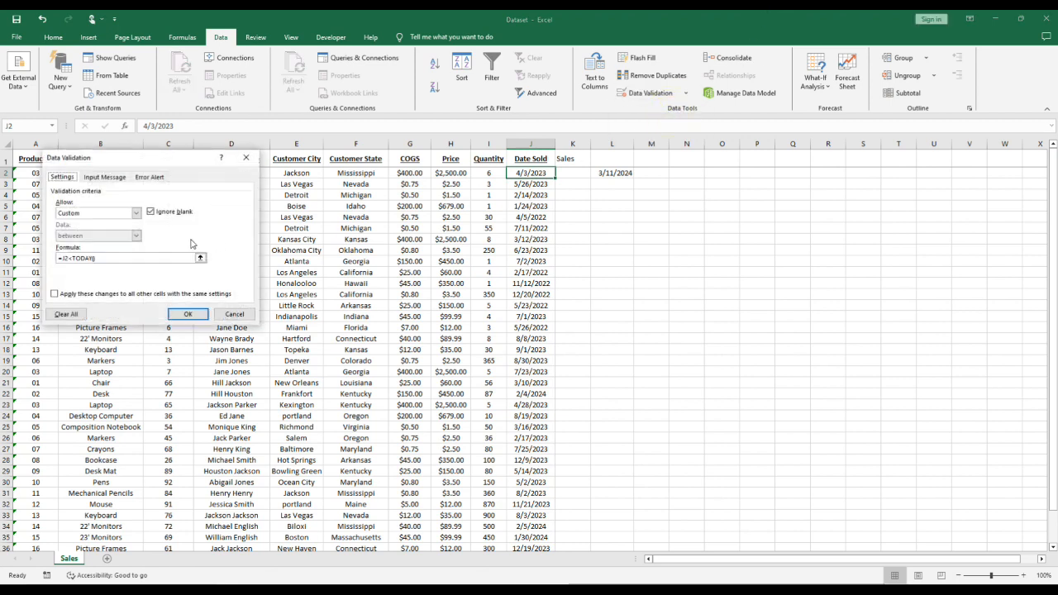
left_click(136, 213)
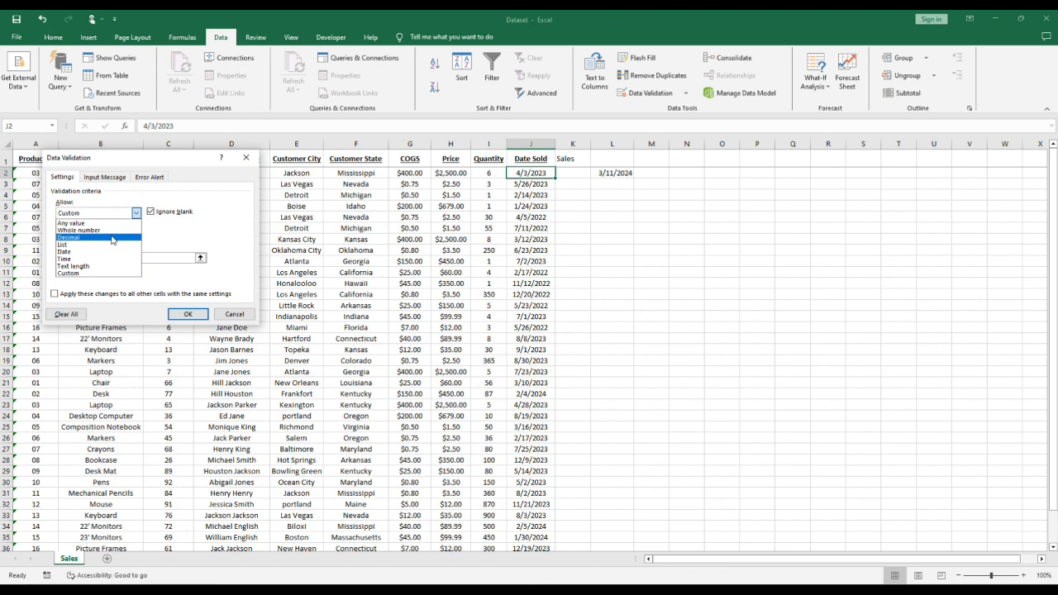
left_click(104, 252)
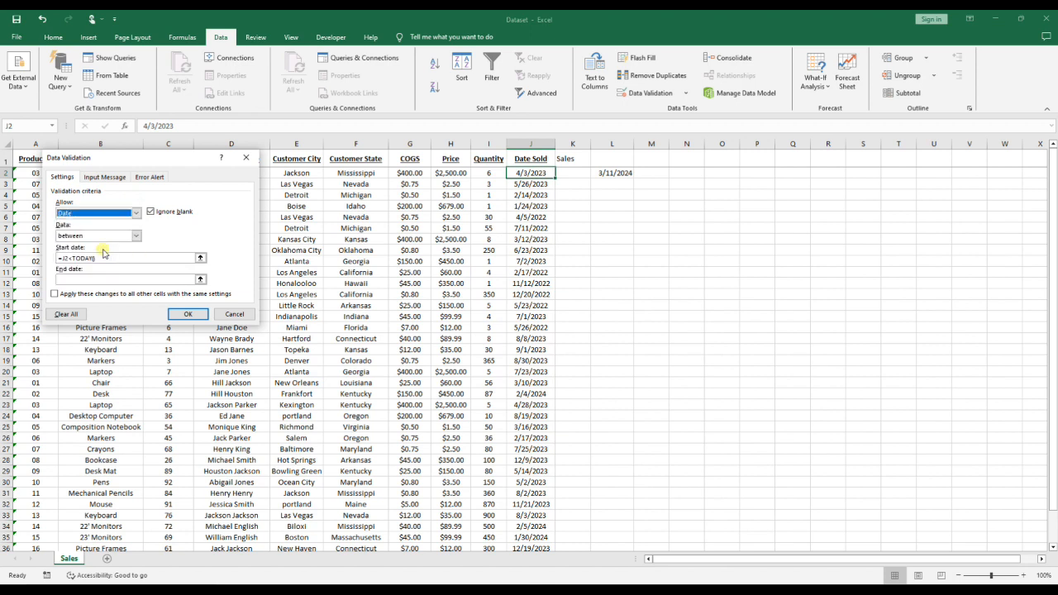
left_click(200, 279)
left_click(252, 171)
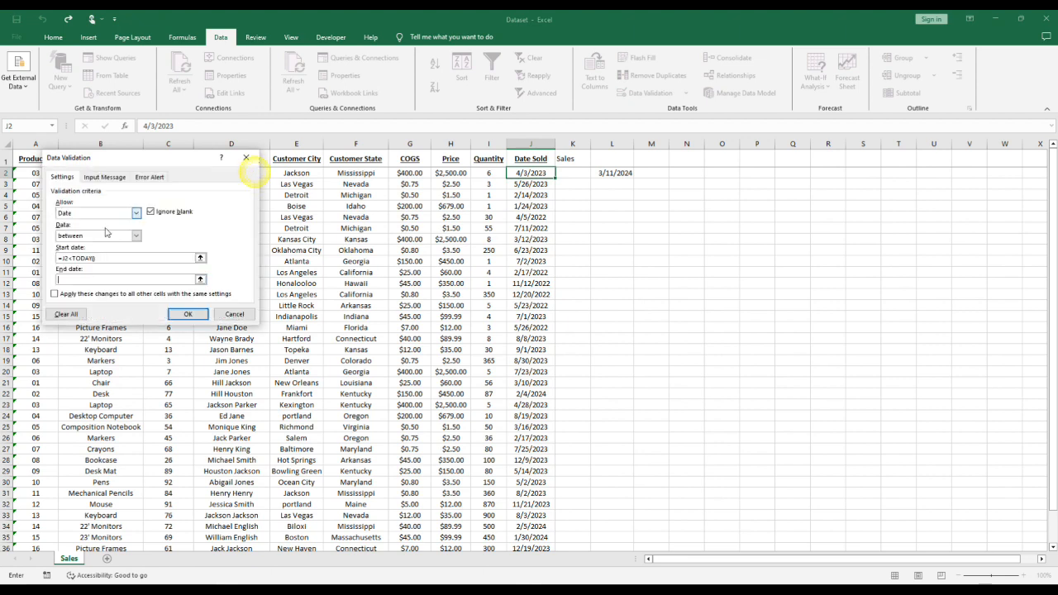